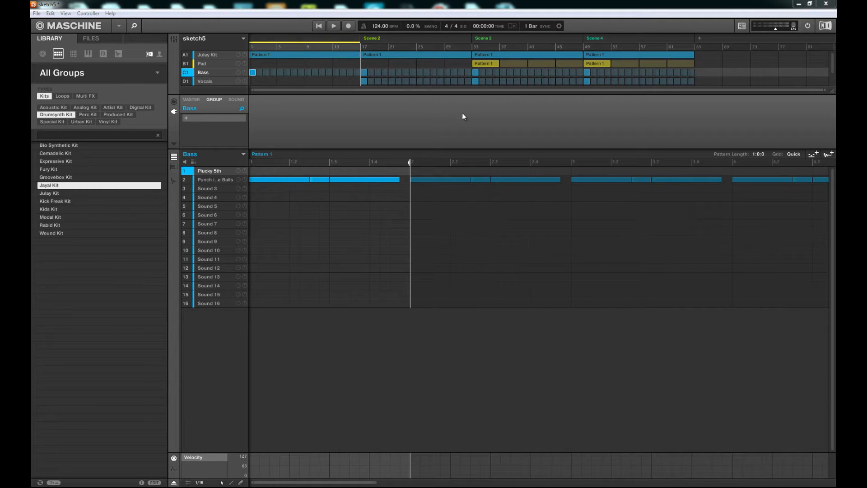
# Switch to the mixer view and start playback of the project
pyautogui.click(174, 41)
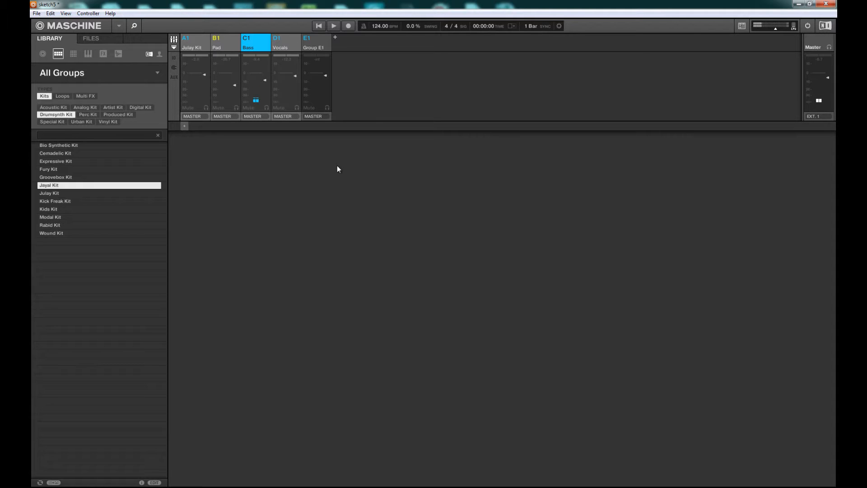
pyautogui.press('space')
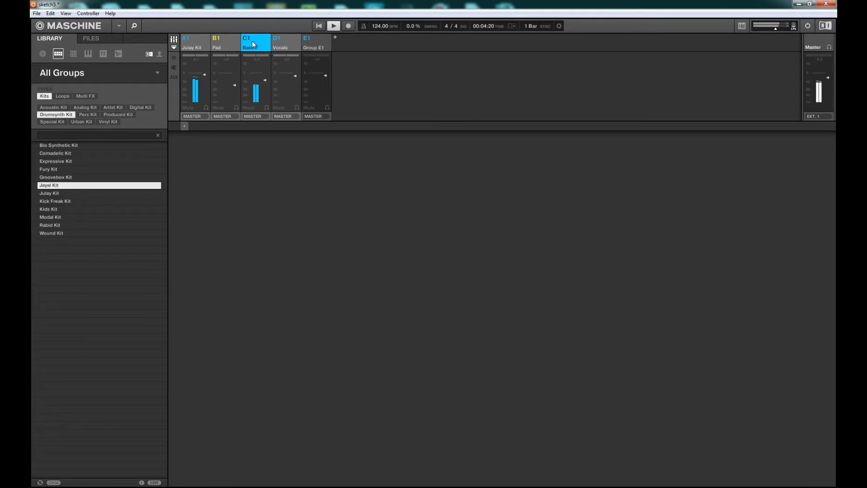
# Open the Julay Kit group's sounds in the mixer and inspect the kick, snare, hi-hat and SFX sound plugins
pyautogui.click(187, 40)
pyautogui.click(187, 40)
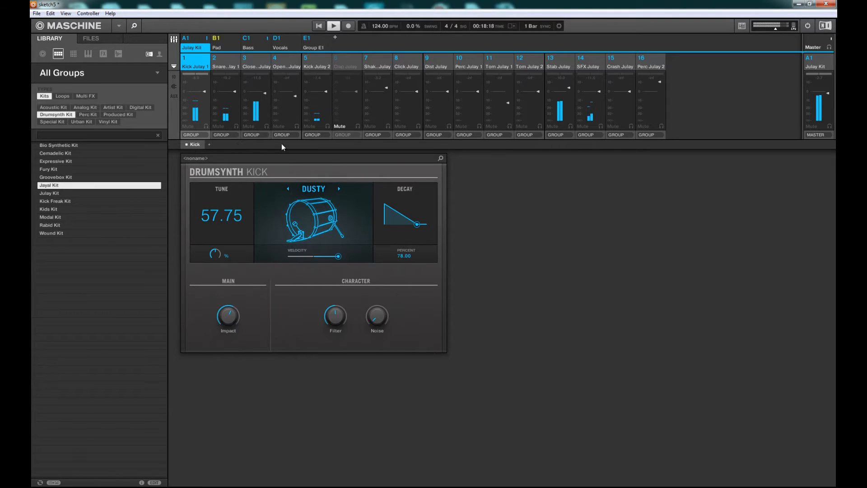
pyautogui.click(222, 67)
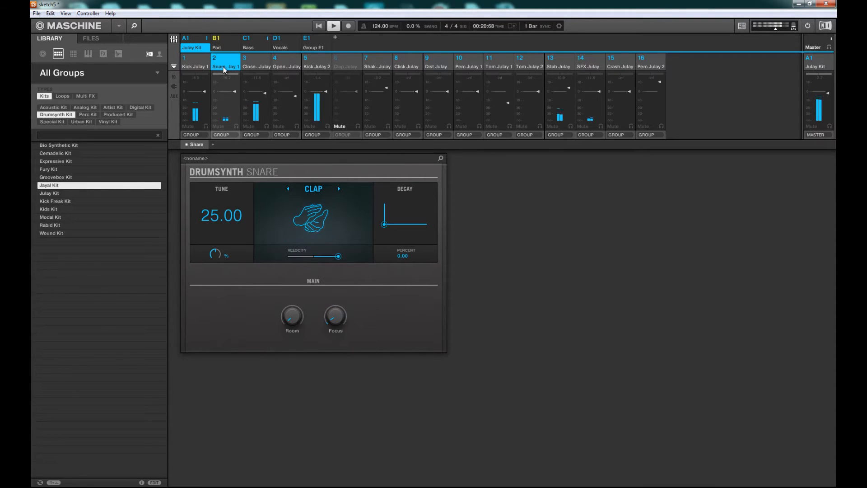
pyautogui.click(261, 68)
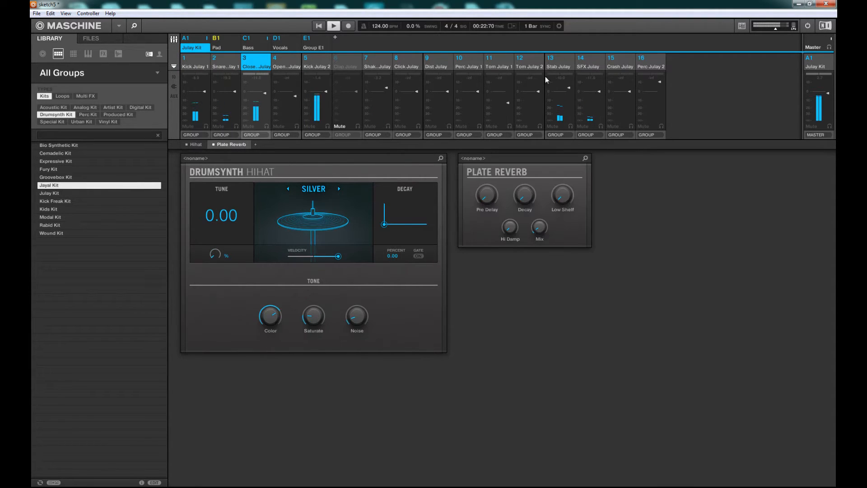
pyautogui.click(588, 67)
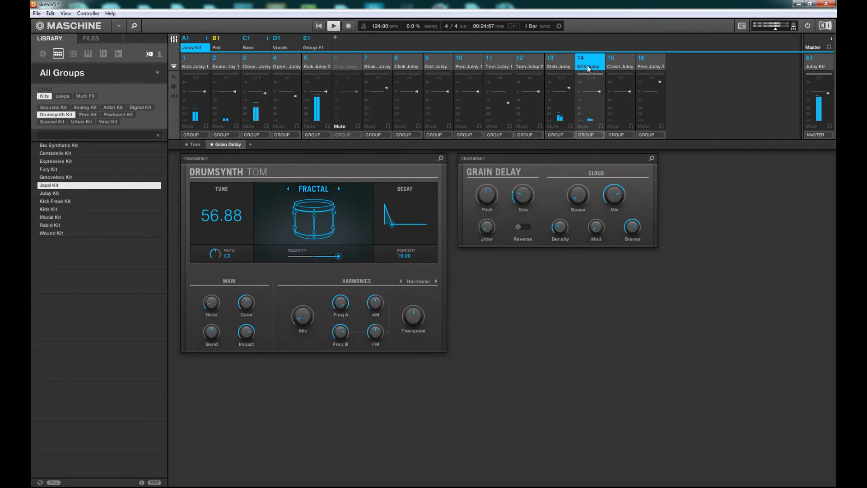
pyautogui.click(221, 145)
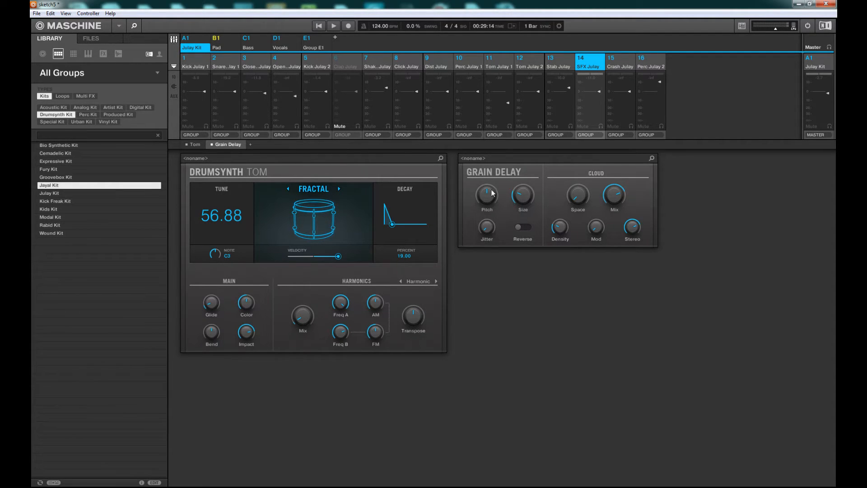
# Inspect the Pad and Bass groups' sound plugins, scrolling across the Razor, Saturator, EQ and Compressor chain
pyautogui.click(229, 48)
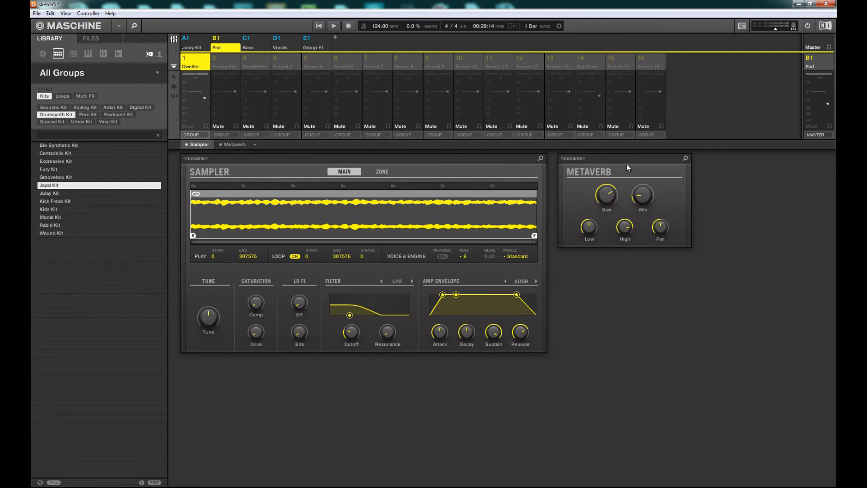
pyautogui.click(261, 47)
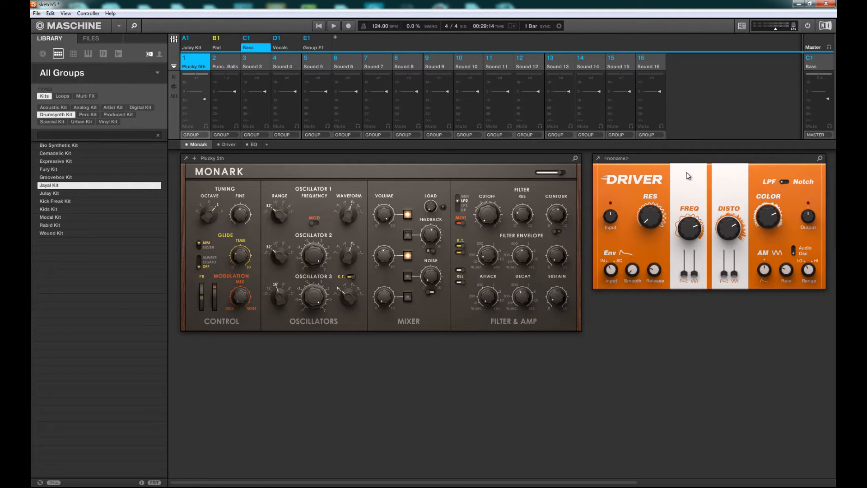
pyautogui.click(221, 66)
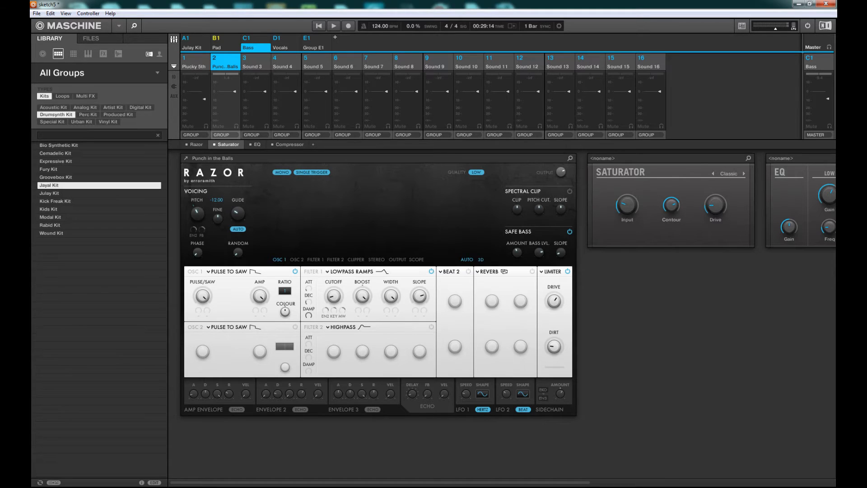
pyautogui.moveTo(583, 484); pyautogui.dragTo(750, 474)
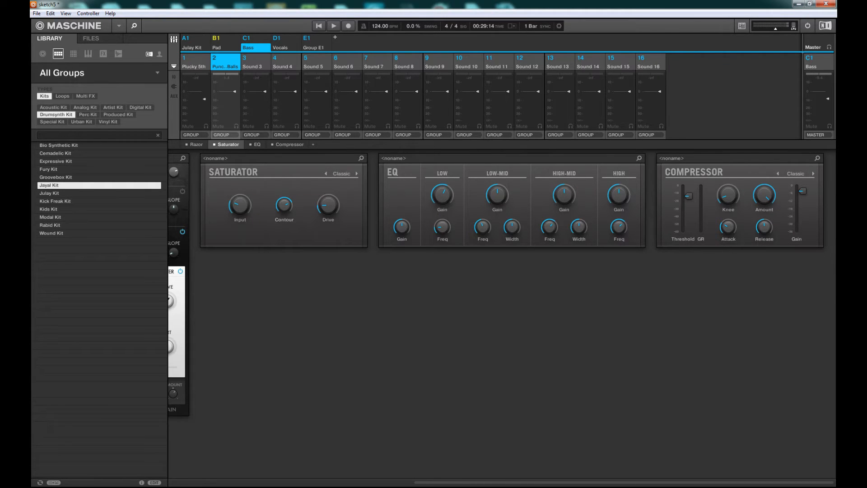
pyautogui.moveTo(818, 484)
pyautogui.mouseDown()
pyautogui.moveTo(565, 476)
pyautogui.moveTo(830, 485)
pyautogui.mouseUp()
pyautogui.moveTo(788, 482); pyautogui.dragTo(508, 465)
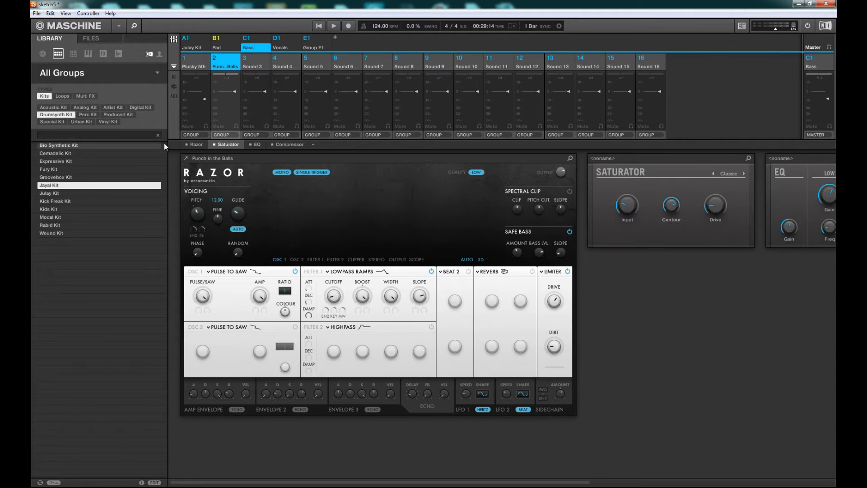
pyautogui.click(253, 143)
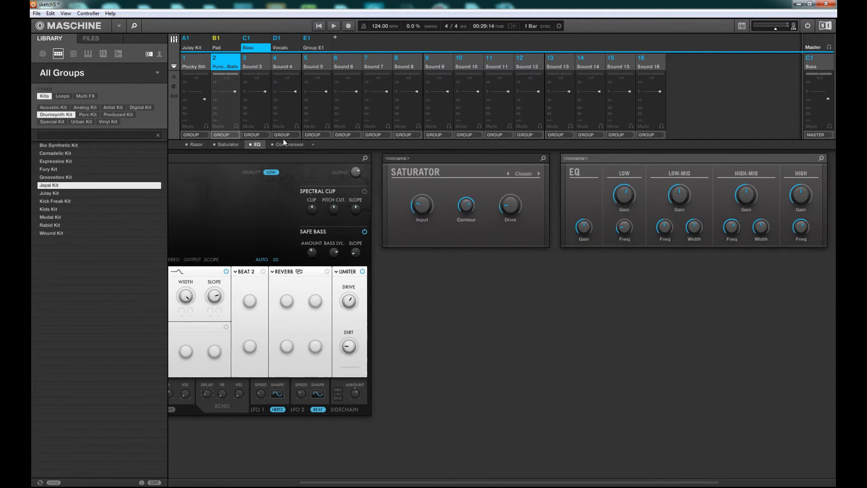
pyautogui.click(283, 142)
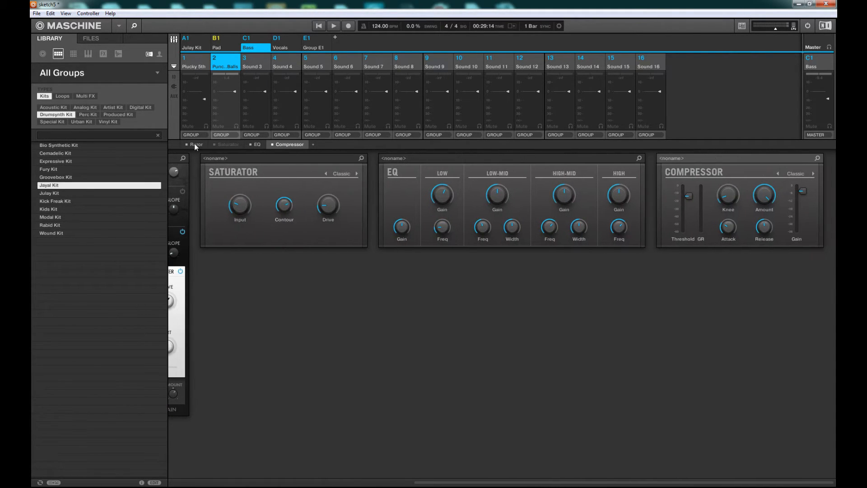
pyautogui.click(194, 142)
# Return to the group-level mixer and view the Pad, Julay Kit and Bass group plugins
pyautogui.click(253, 38)
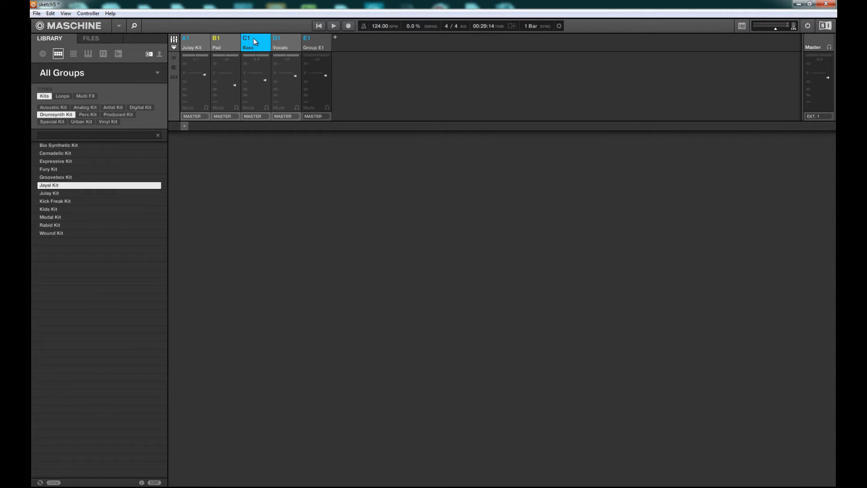
pyautogui.click(226, 42)
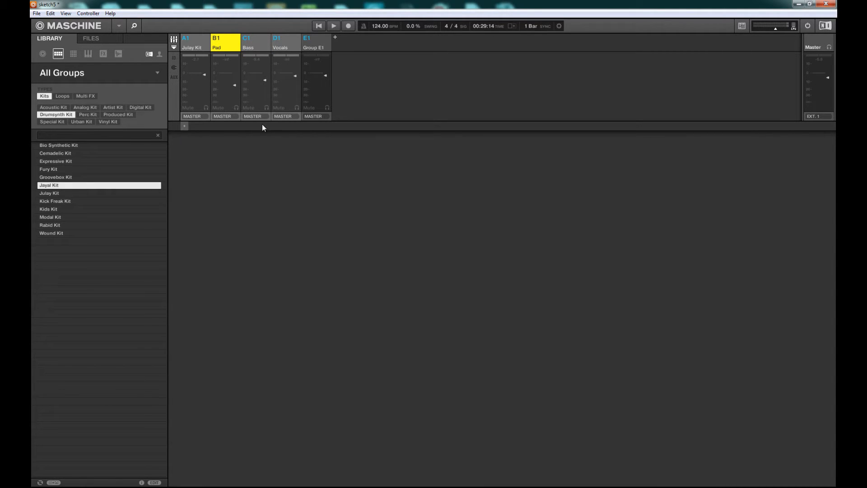
pyautogui.click(199, 40)
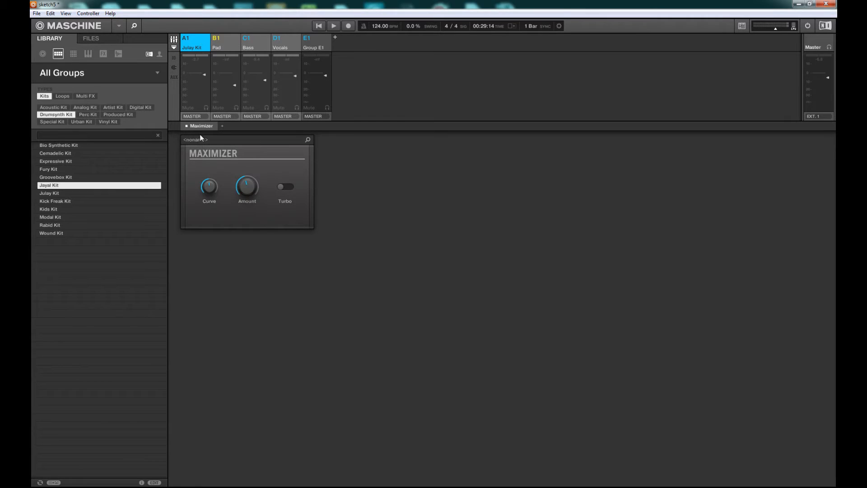
pyautogui.click(257, 42)
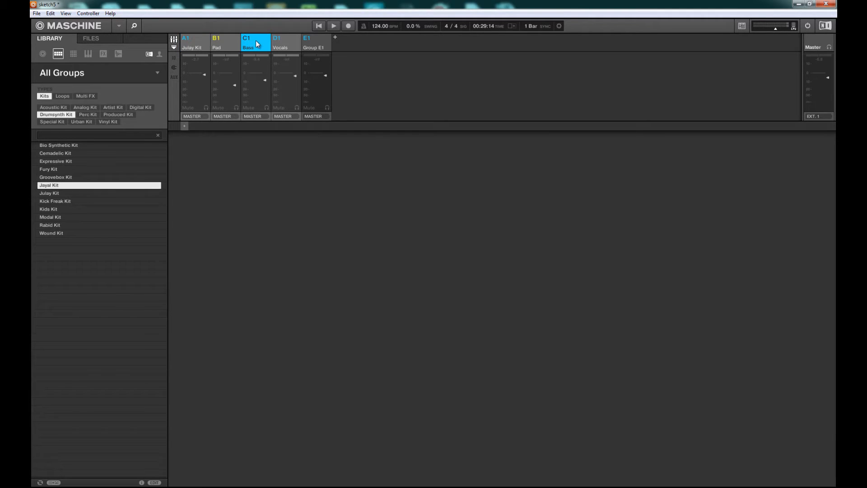
# Open the Vocals group's sounds and inspect their Sampler, Plate Reverb, Grain Delay and Metaverb plugins
pyautogui.doubleClick(283, 45)
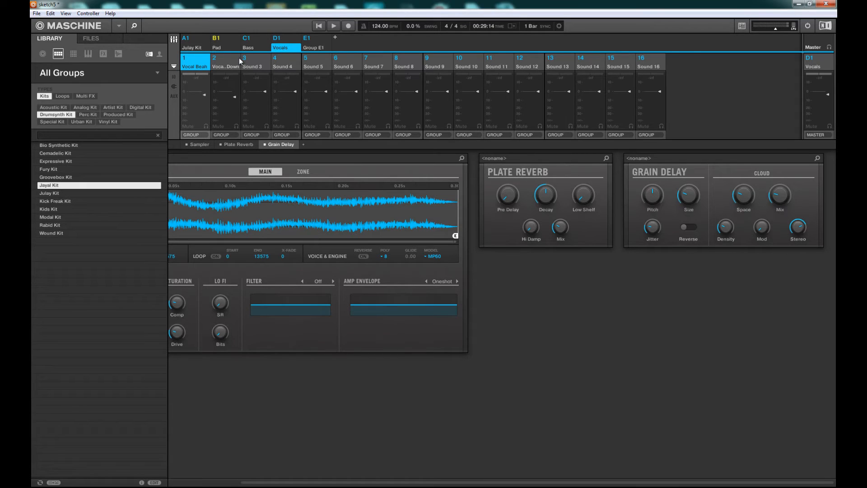
pyautogui.click(202, 145)
pyautogui.click(239, 146)
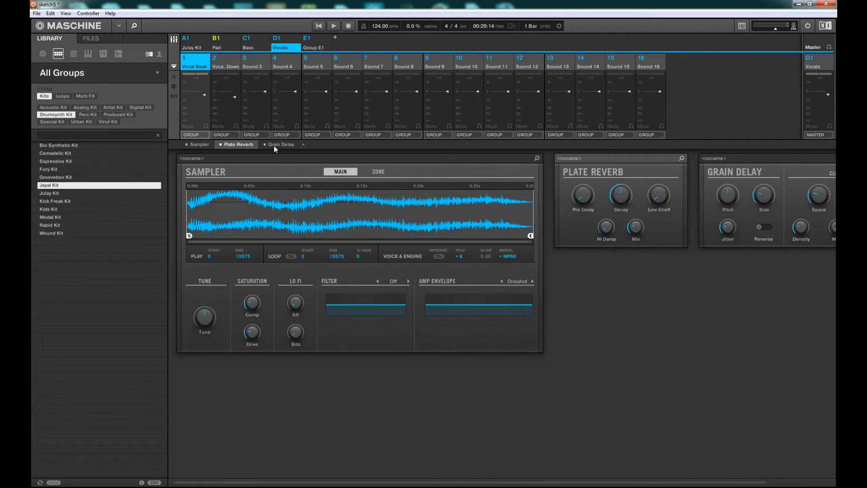
pyautogui.click(273, 146)
pyautogui.click(229, 66)
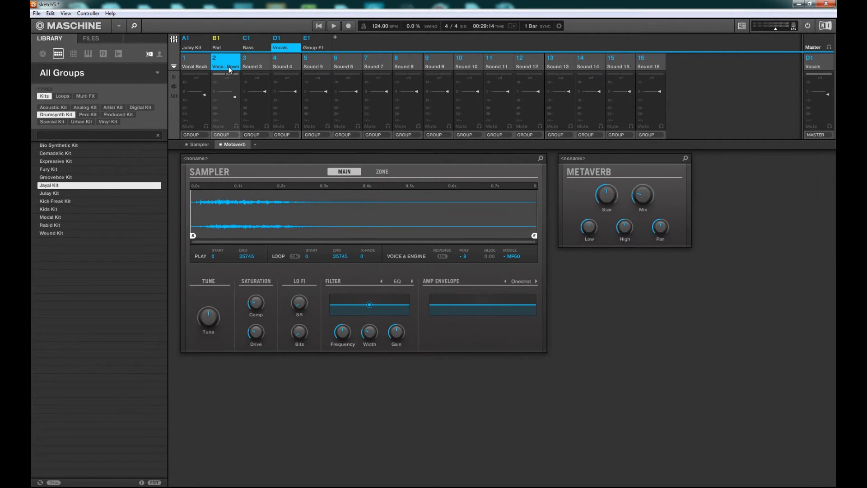
pyautogui.click(201, 63)
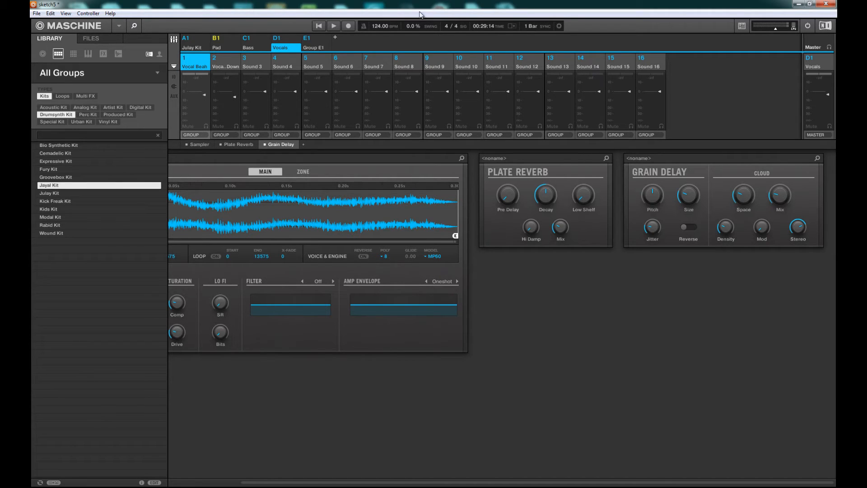
# Step through each group's sounds and return to the group-level mixer
pyautogui.click(322, 48)
pyautogui.click(289, 48)
pyautogui.click(251, 46)
pyautogui.click(219, 51)
pyautogui.click(201, 49)
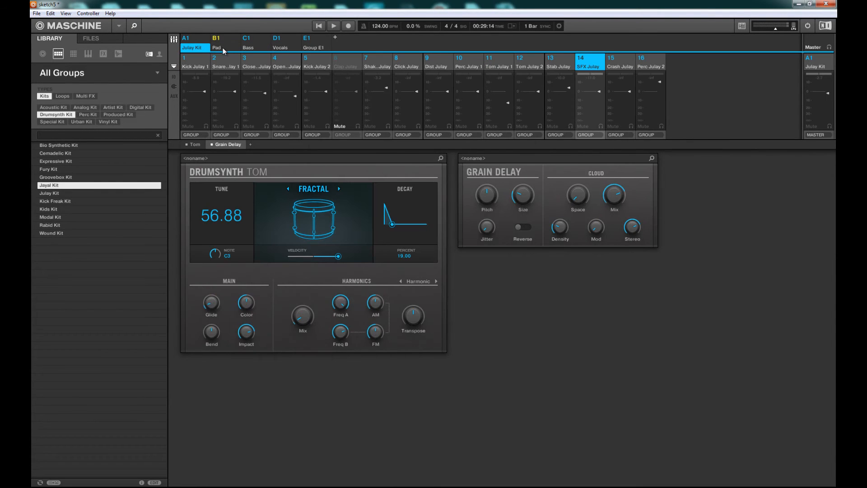
pyautogui.click(226, 47)
pyautogui.click(259, 35)
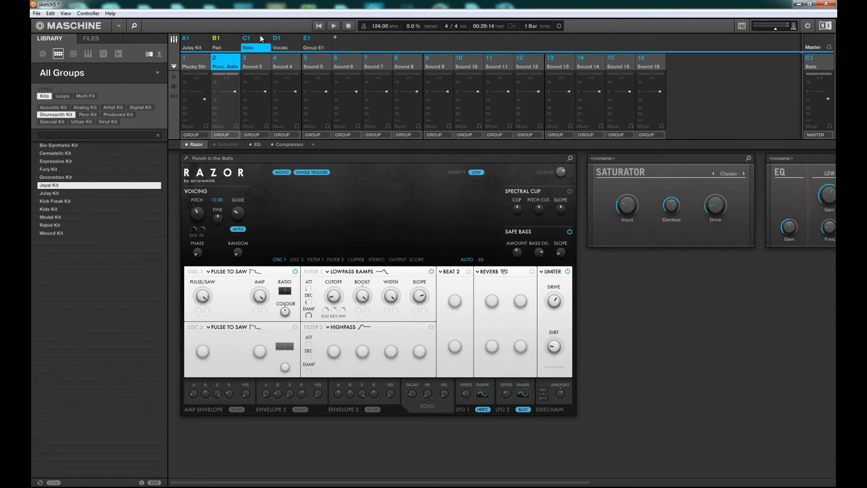
pyautogui.click(261, 38)
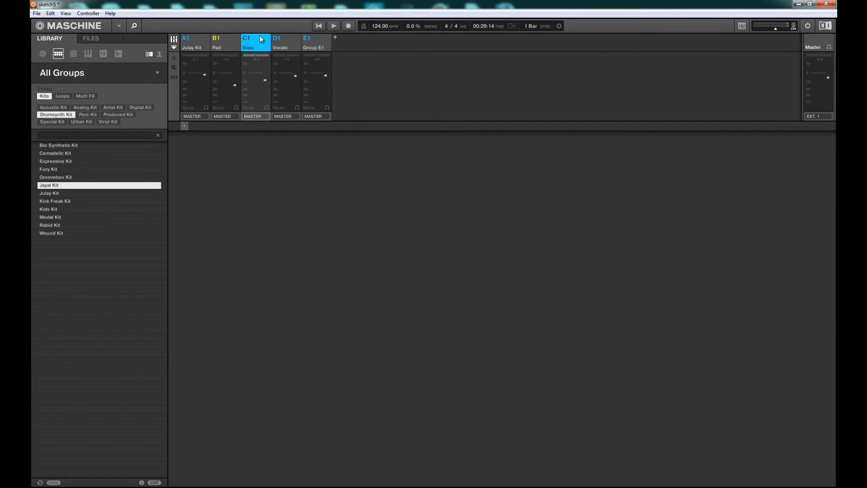
# Show the input and plugin rows in the mixer and inspect the Bass sounds' plugin slots
pyautogui.click(172, 59)
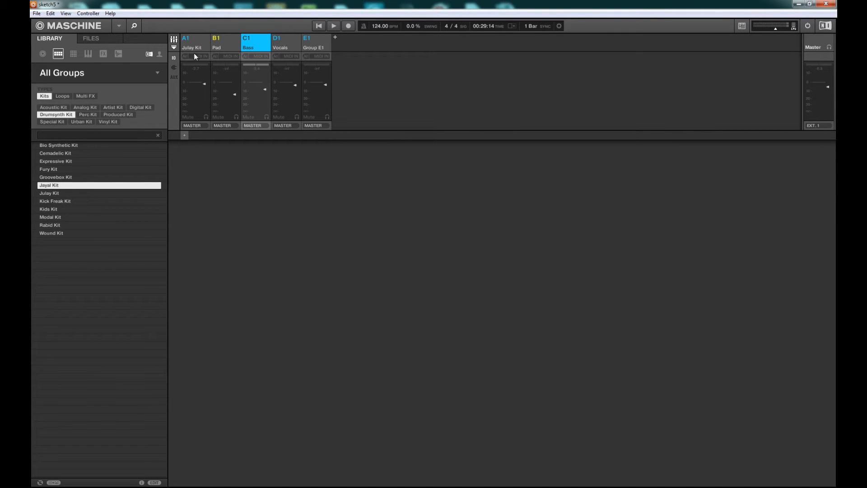
pyautogui.click(173, 68)
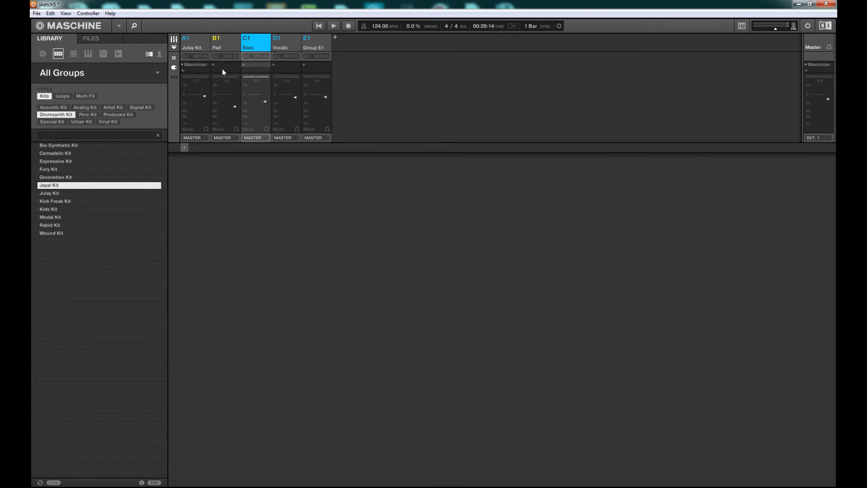
pyautogui.click(256, 38)
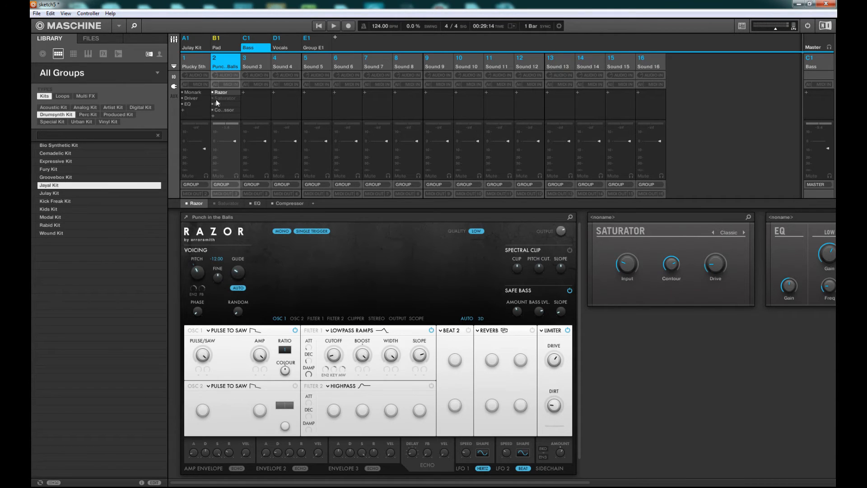
pyautogui.click(188, 99)
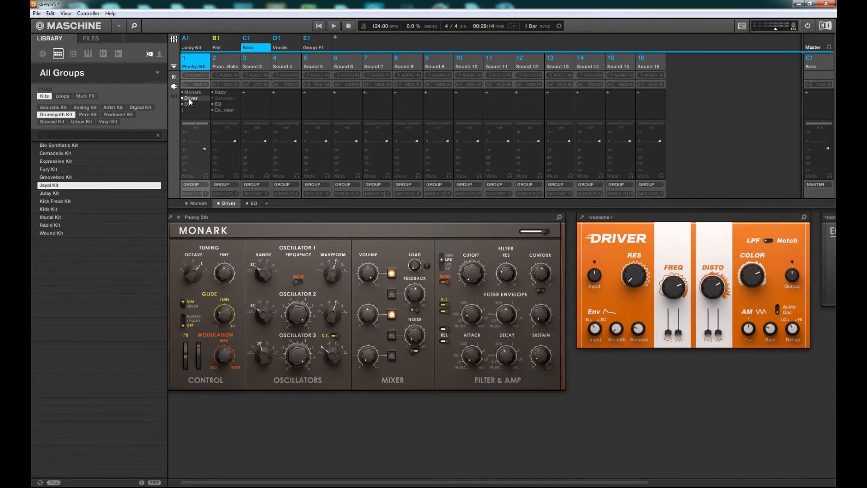
pyautogui.click(190, 104)
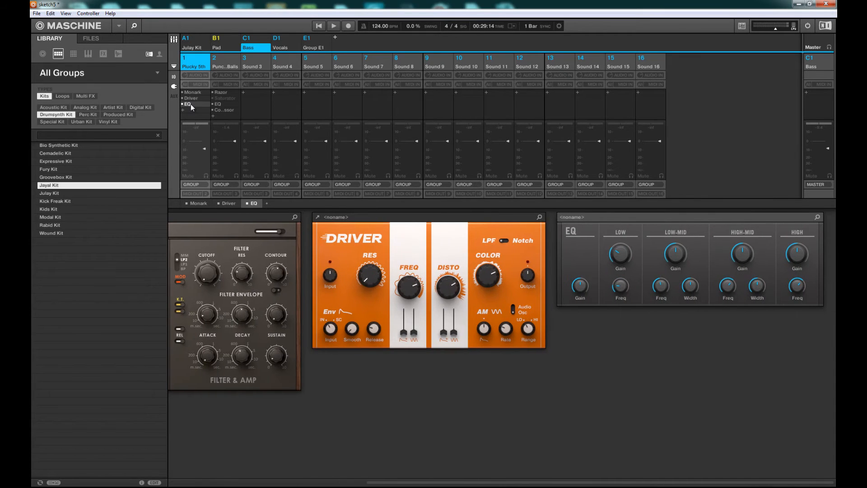
# Show the auxiliary send rows and open the first Bass sound's Aux 1 destination list without choosing
pyautogui.click(174, 97)
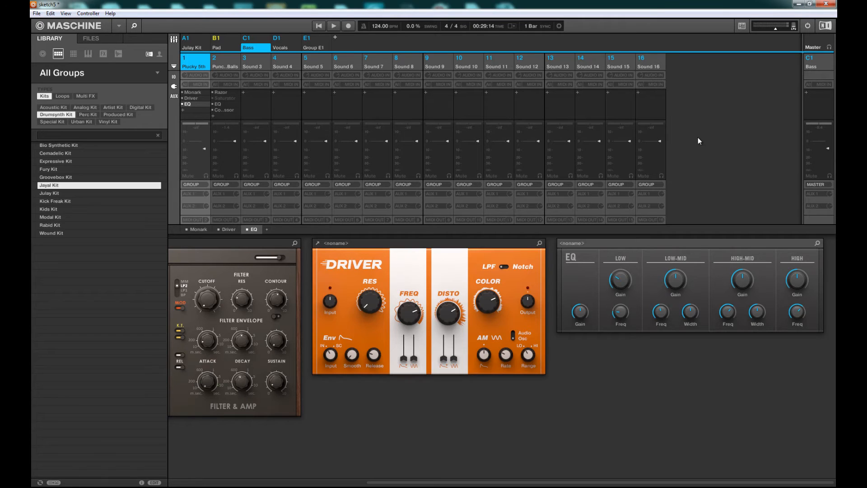
pyautogui.click(193, 197)
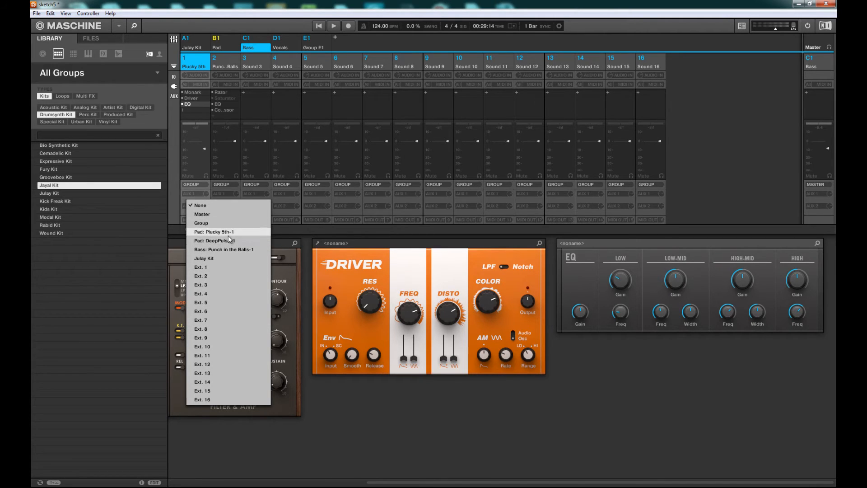
pyautogui.click(703, 77)
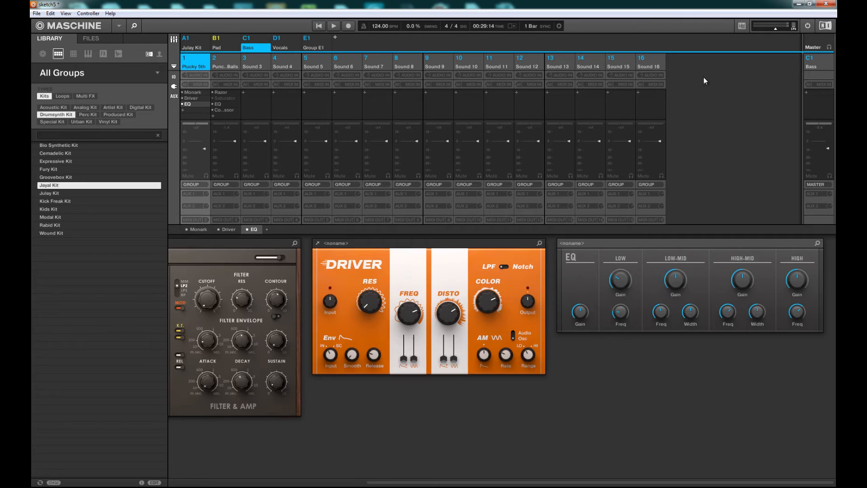
# Rename group E1 to FX Sends
pyautogui.click(324, 47)
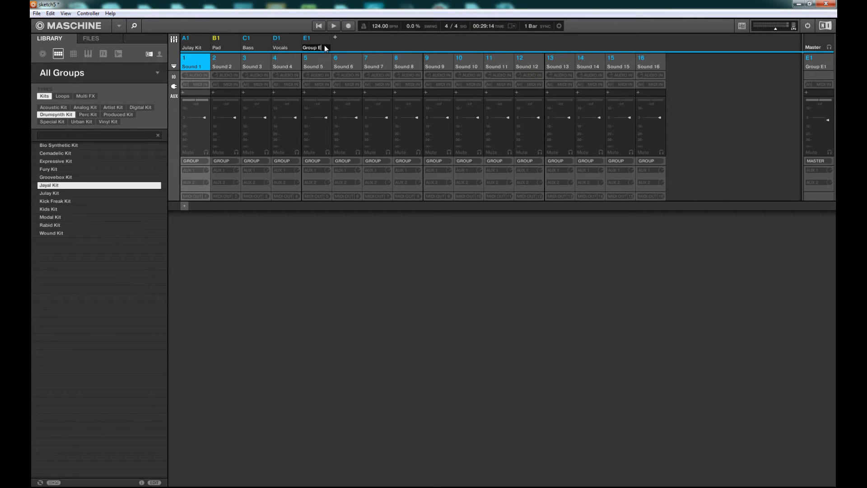
pyautogui.write('FX Sends')
pyautogui.press('Return')
# Load the Ice effect into Sound 1 of the FX Sends group
pyautogui.click(183, 93)
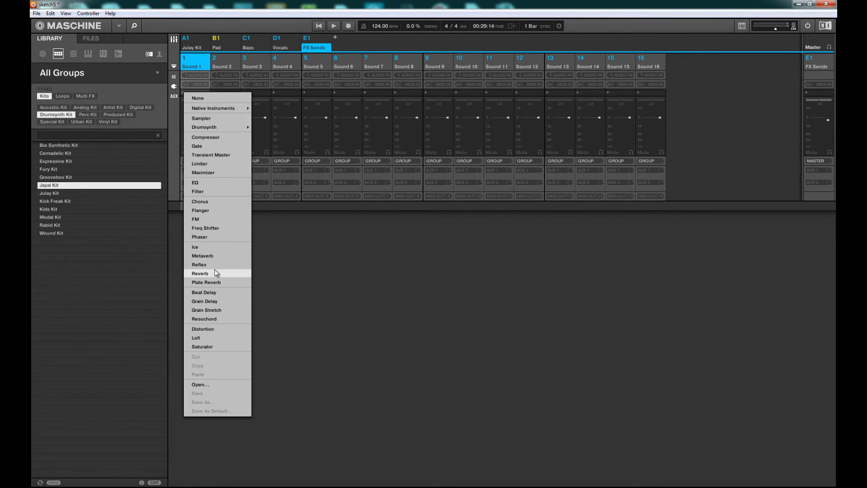
pyautogui.click(212, 247)
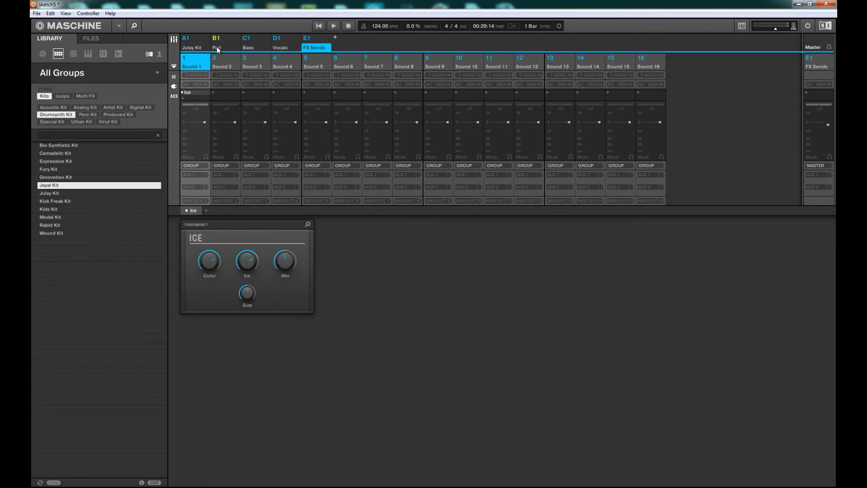
# Select the Vocals group, start playback, and route Vocal Beah's Aux 1 send to FX Sends: Sound 1-1
pyautogui.click(289, 48)
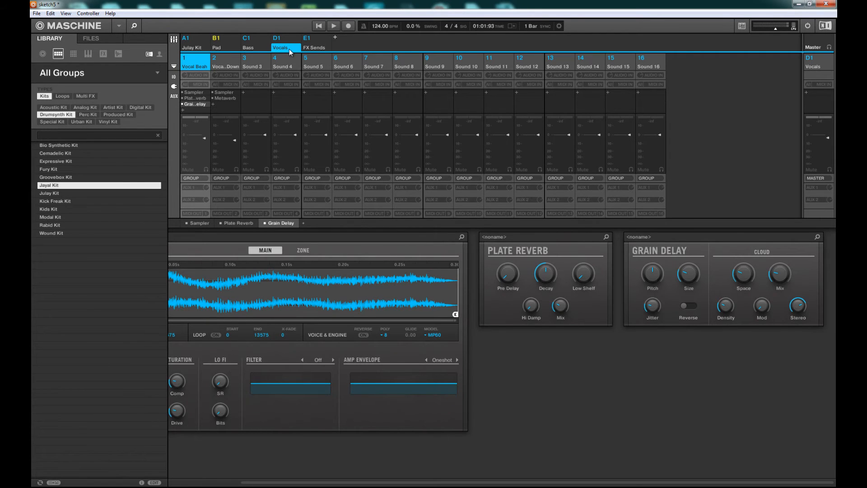
pyautogui.press('space')
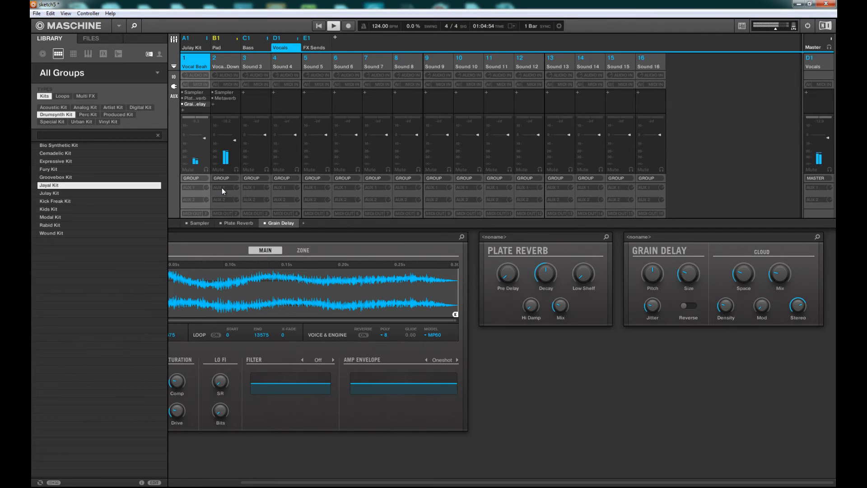
pyautogui.click(194, 187)
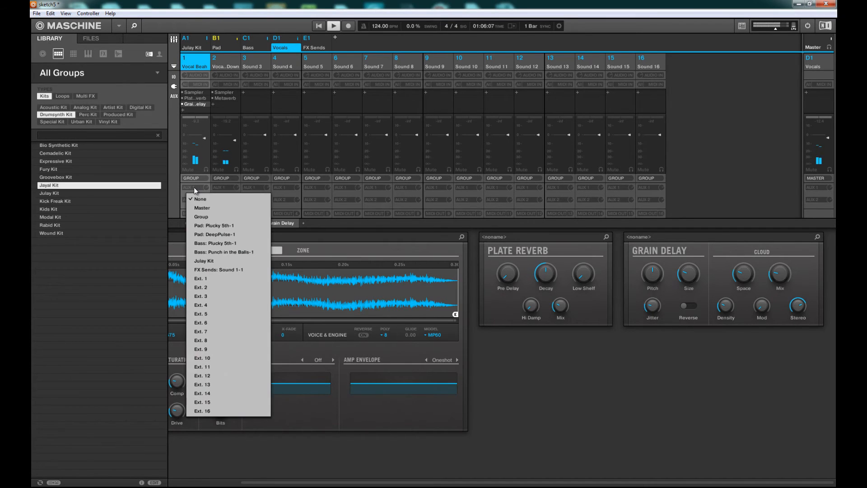
pyautogui.click(224, 269)
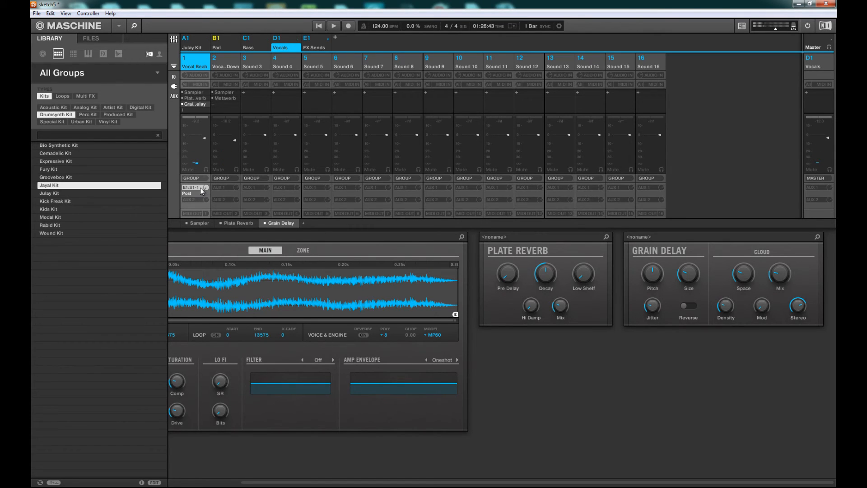
# Switch to the arrange view and open the Vocal Beah sound's output Aux send settings
pyautogui.hotkey('ctrl', 'm')
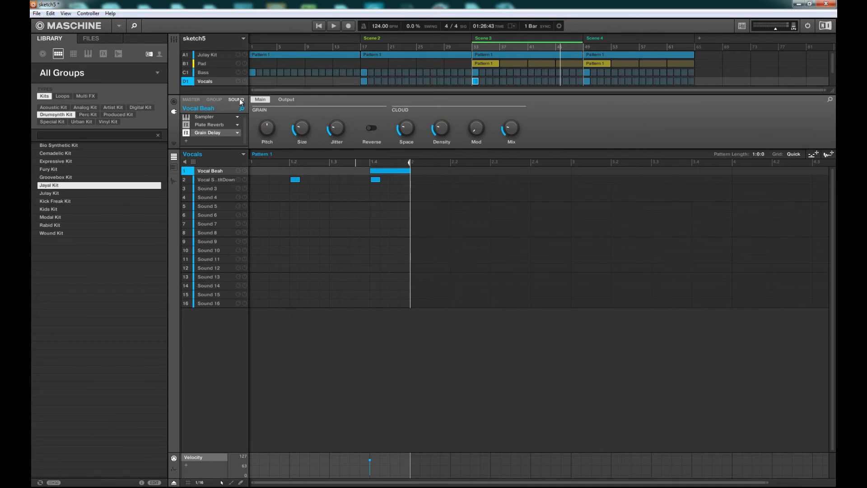
pyautogui.click(287, 100)
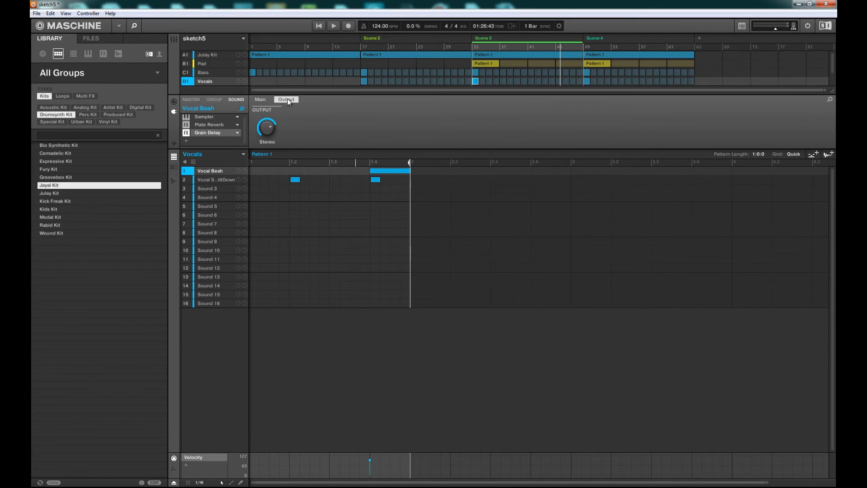
pyautogui.click(269, 100)
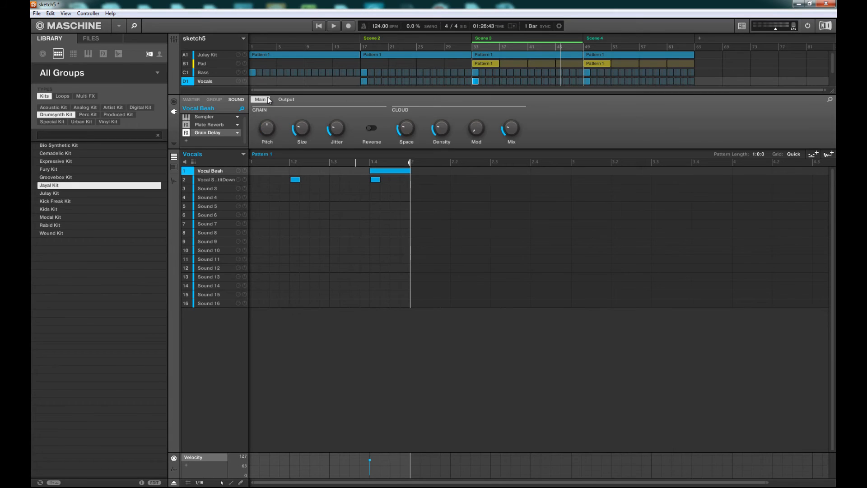
pyautogui.click(174, 102)
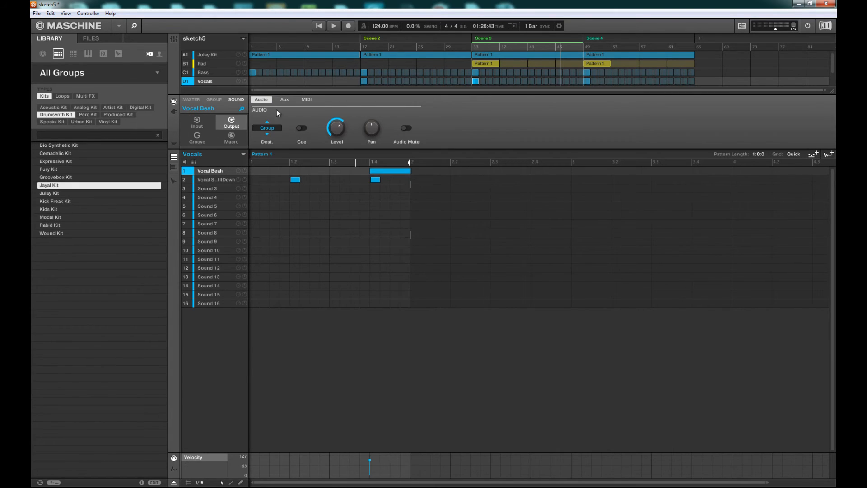
pyautogui.click(284, 100)
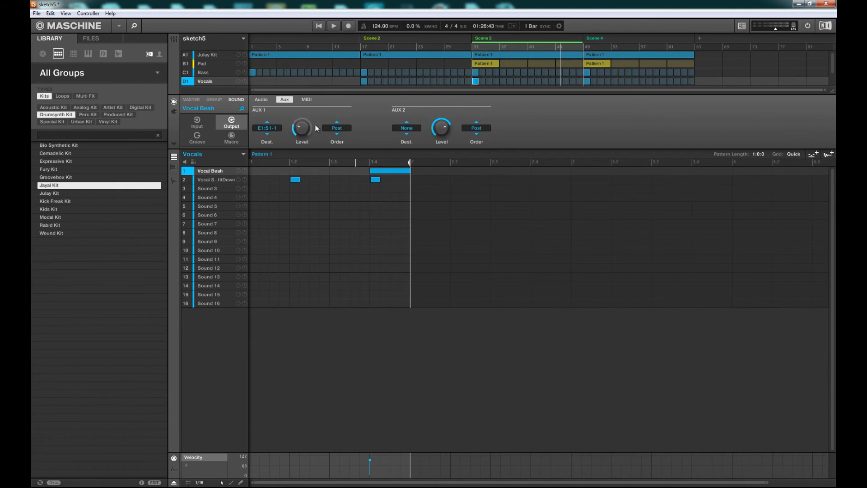
# Set the Aux 1 send order to Pre and raise the Aux 1 send level
pyautogui.click(338, 128)
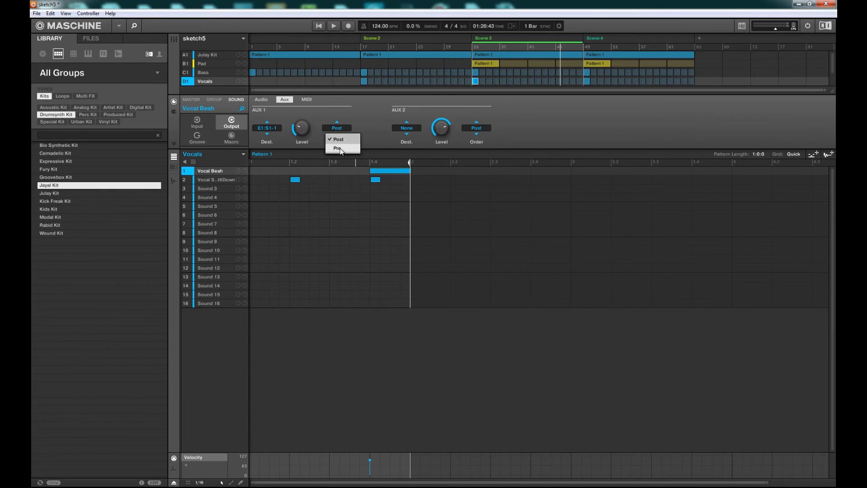
pyautogui.click(343, 140)
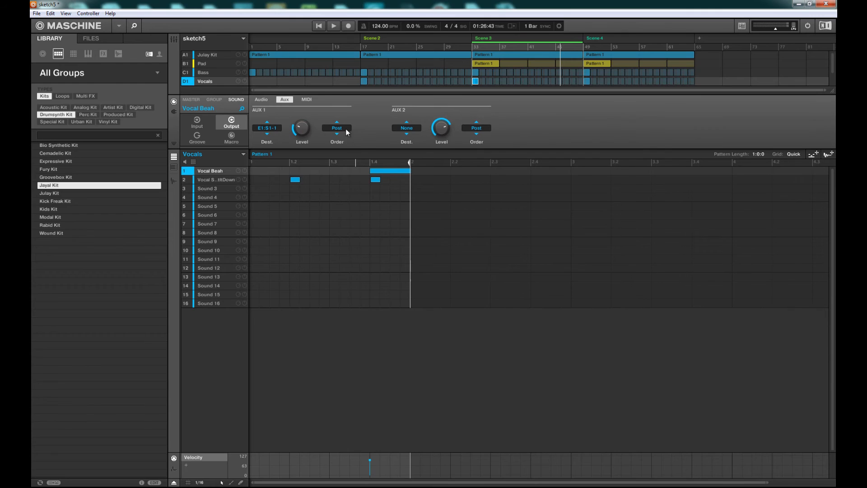
pyautogui.click(346, 129)
pyautogui.click(345, 138)
pyautogui.click(339, 130)
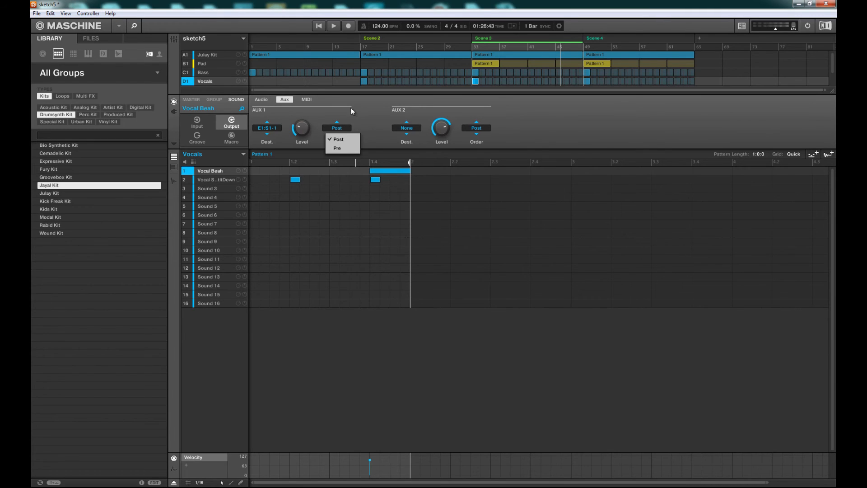
pyautogui.click(342, 128)
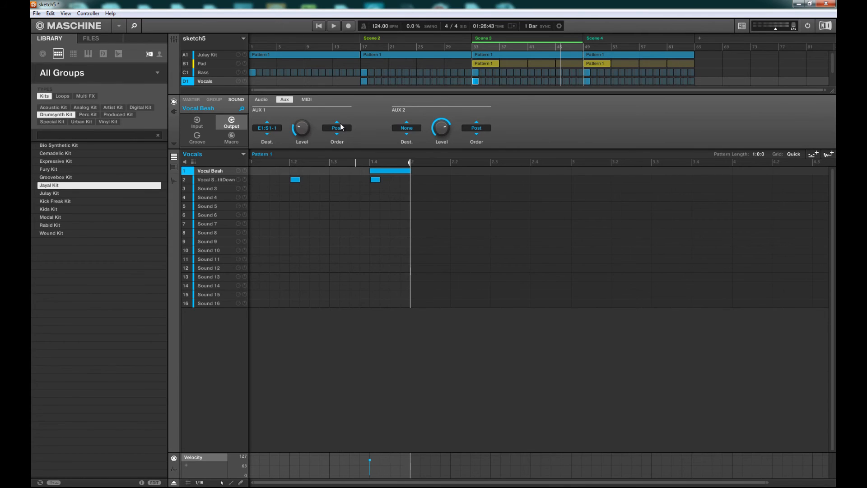
pyautogui.click(344, 130)
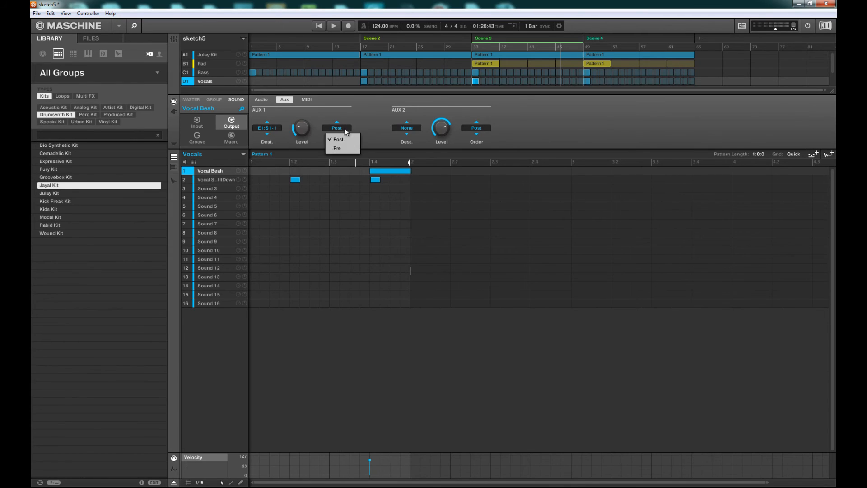
pyautogui.click(339, 149)
pyautogui.click(343, 129)
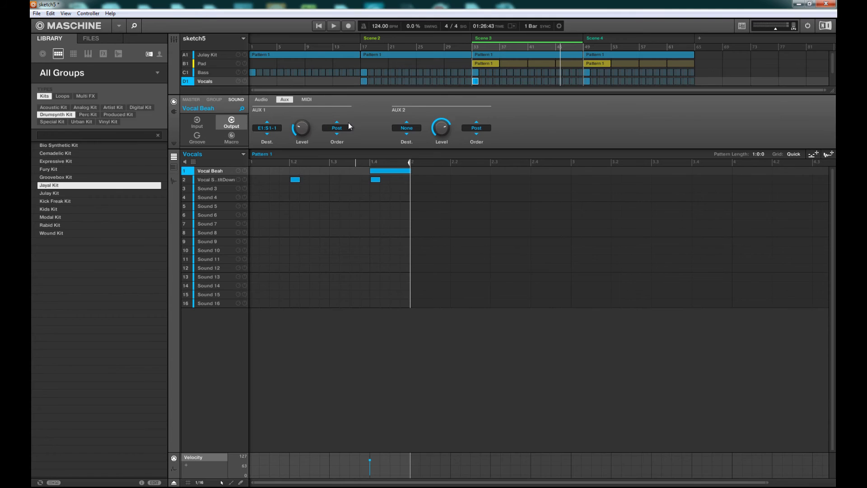
pyautogui.click(346, 129)
pyautogui.click(344, 153)
pyautogui.moveTo(303, 130)
pyautogui.scroll(3, 303, 130)
pyautogui.scroll(10, 303, 130)
# Compare the Audio output page with the Aux page and stop playback
pyautogui.click(264, 99)
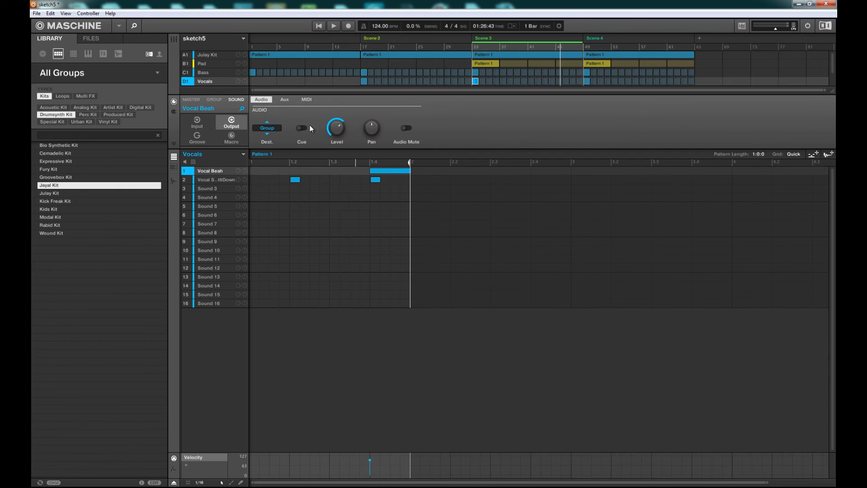
pyautogui.scroll(-15, 337, 128)
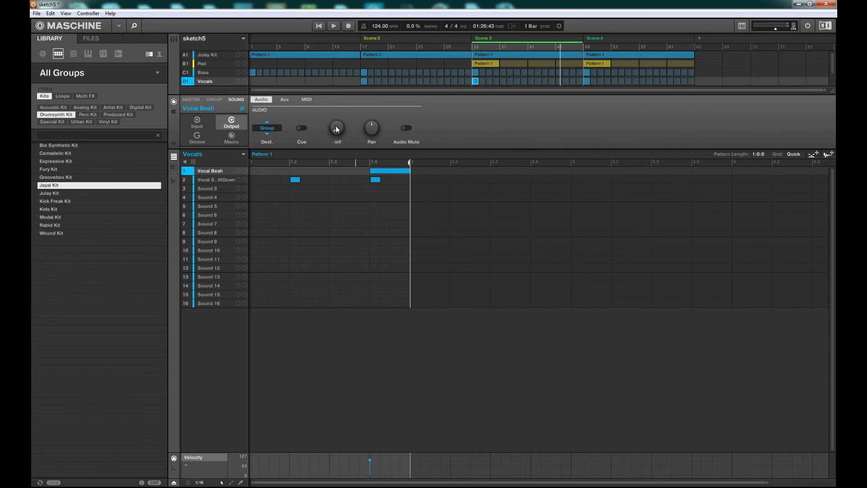
pyautogui.click(289, 100)
pyautogui.press('space')
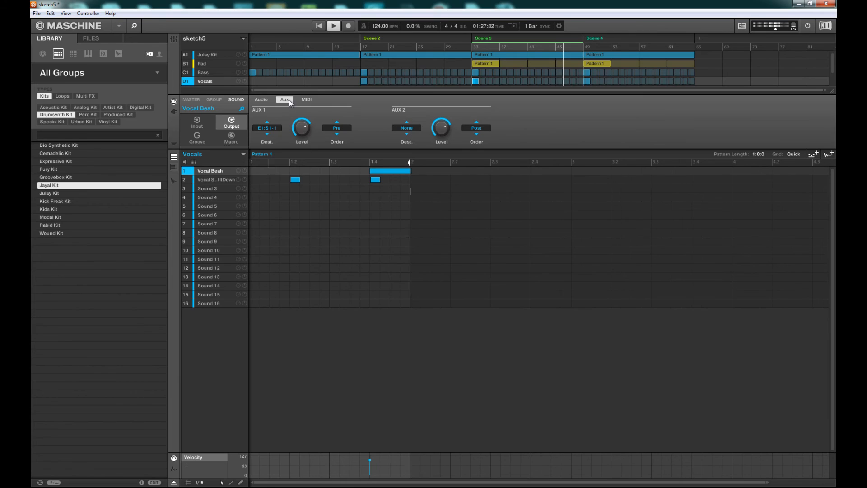
# Lower the Aux 1 send level and set its order back to Post
pyautogui.moveTo(304, 129)
pyautogui.scroll(-8, 304, 130)
pyautogui.scroll(-5, 304, 130)
pyautogui.click(342, 129)
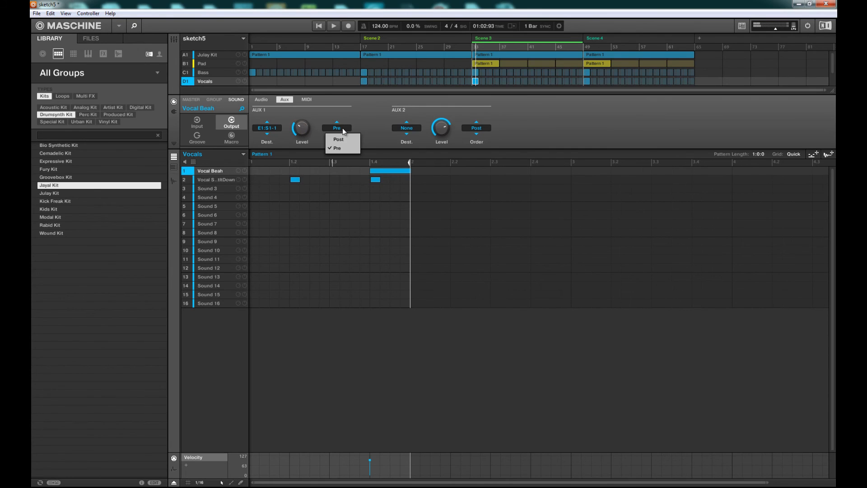
pyautogui.click(339, 139)
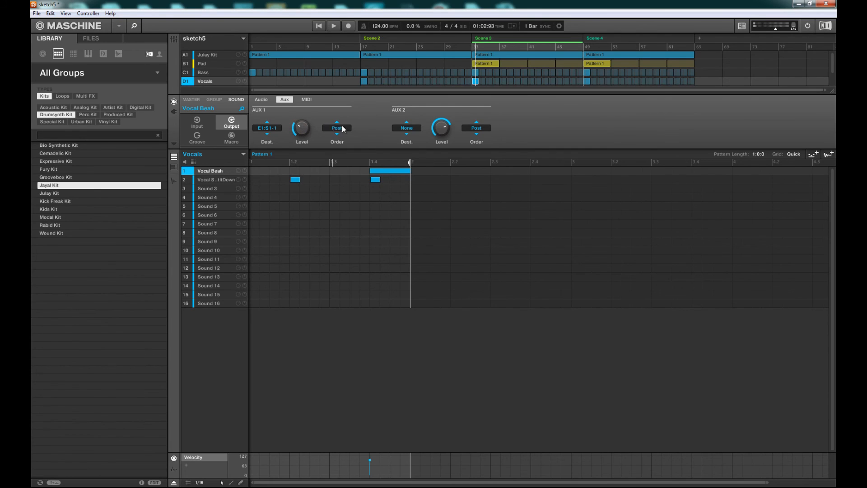
# Glance at the Audio and Aux output pages, then return to the mixer view
pyautogui.click(262, 100)
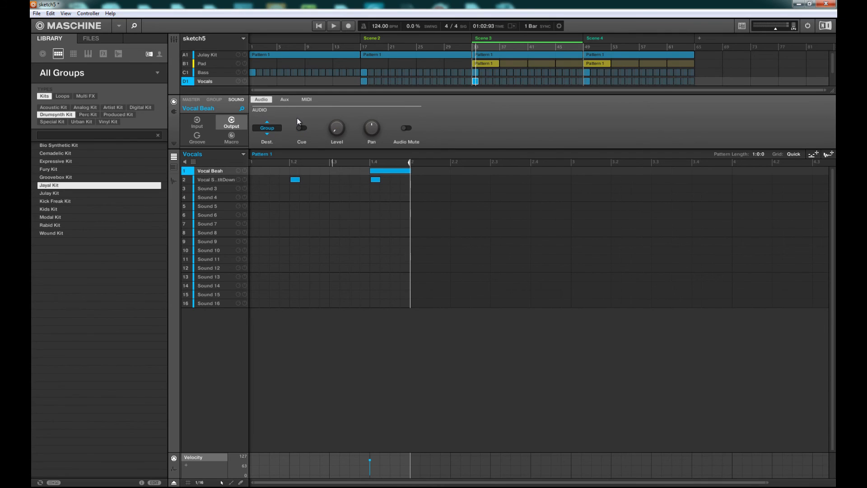
pyautogui.click(280, 99)
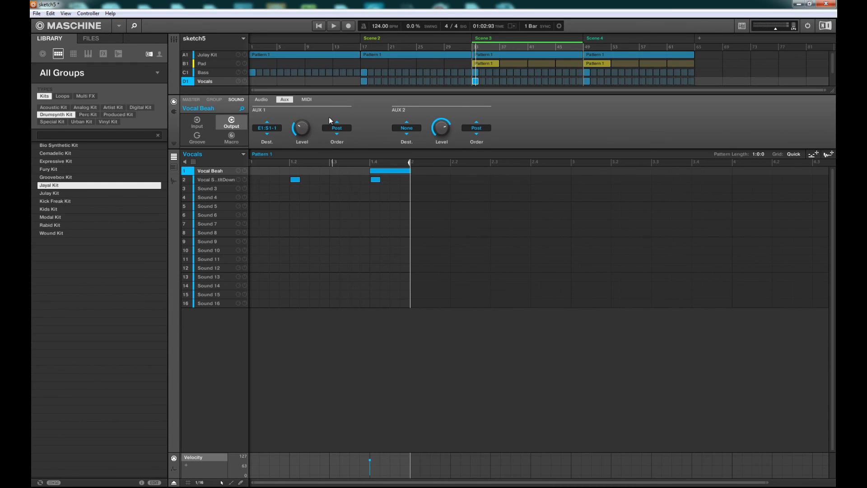
pyautogui.hotkey('ctrl', 'm')
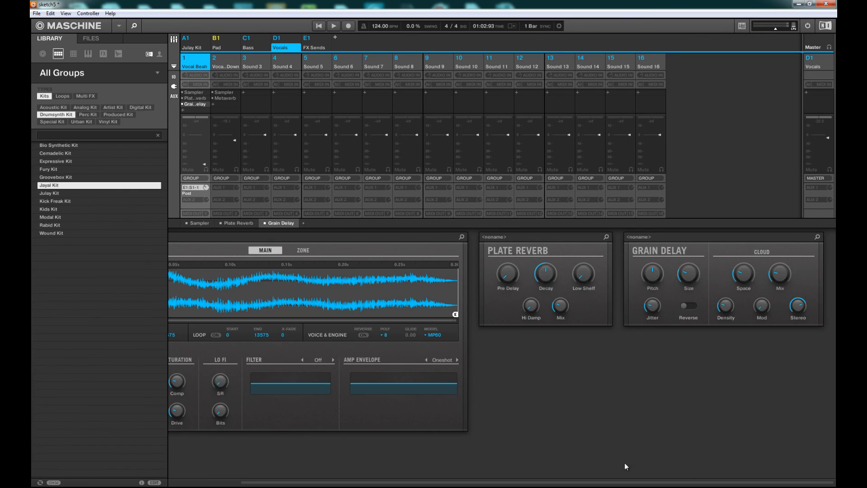
# Step through the groups in the mixer, ending on the FX Sends group
pyautogui.moveTo(679, 483); pyautogui.dragTo(455, 470)
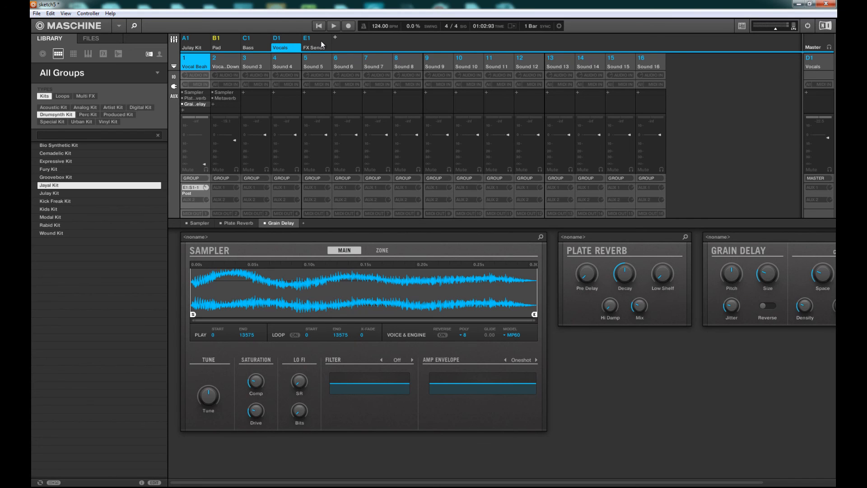
pyautogui.click(207, 37)
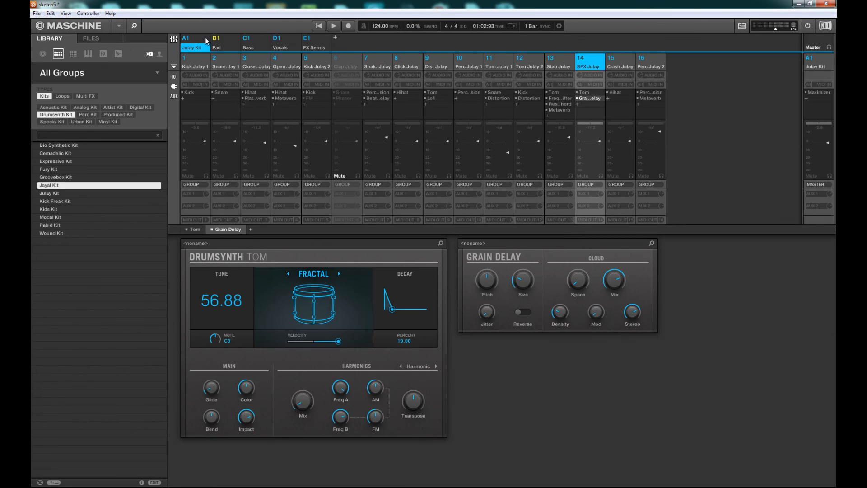
pyautogui.click(240, 39)
pyautogui.click(264, 37)
pyautogui.click(315, 39)
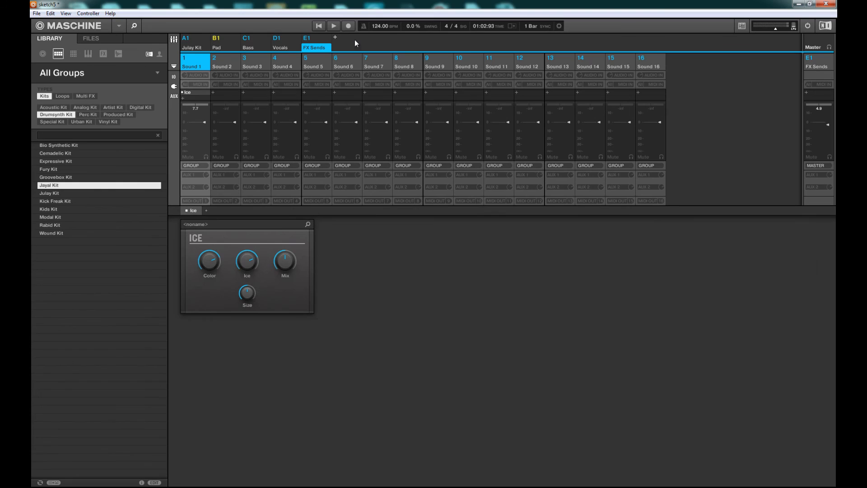
# Show the Master channel and open its output destination list without choosing
pyautogui.click(811, 46)
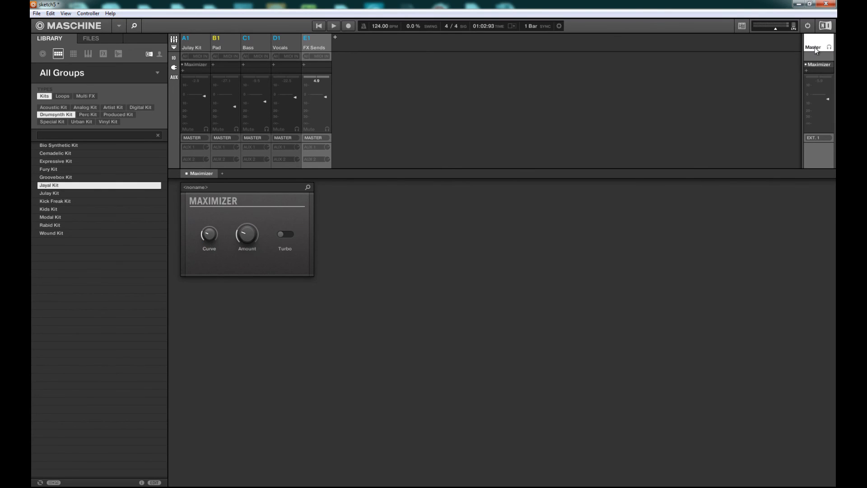
pyautogui.click(818, 137)
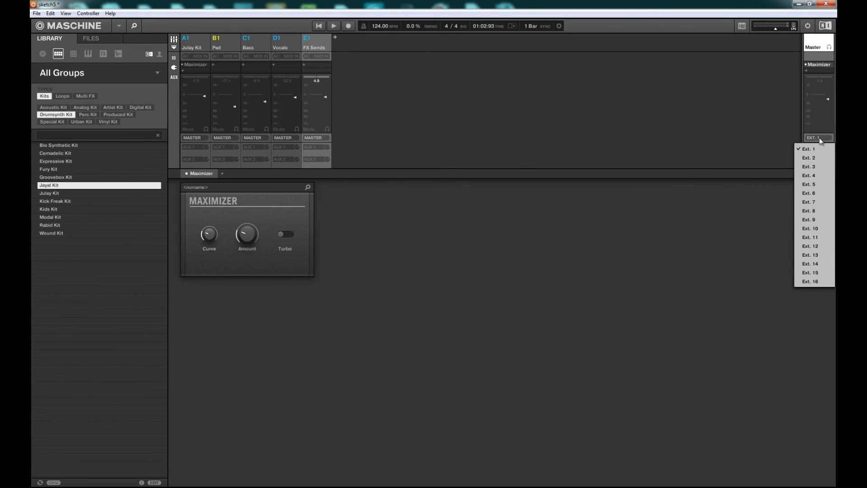
pyautogui.click(702, 157)
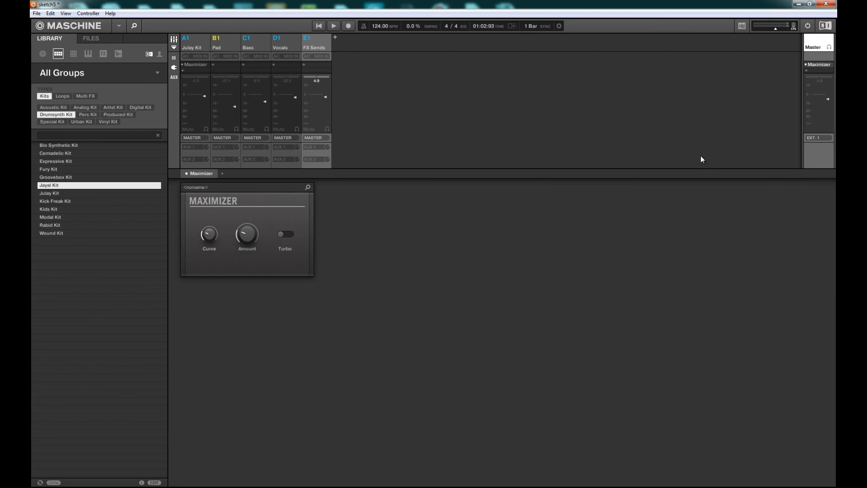